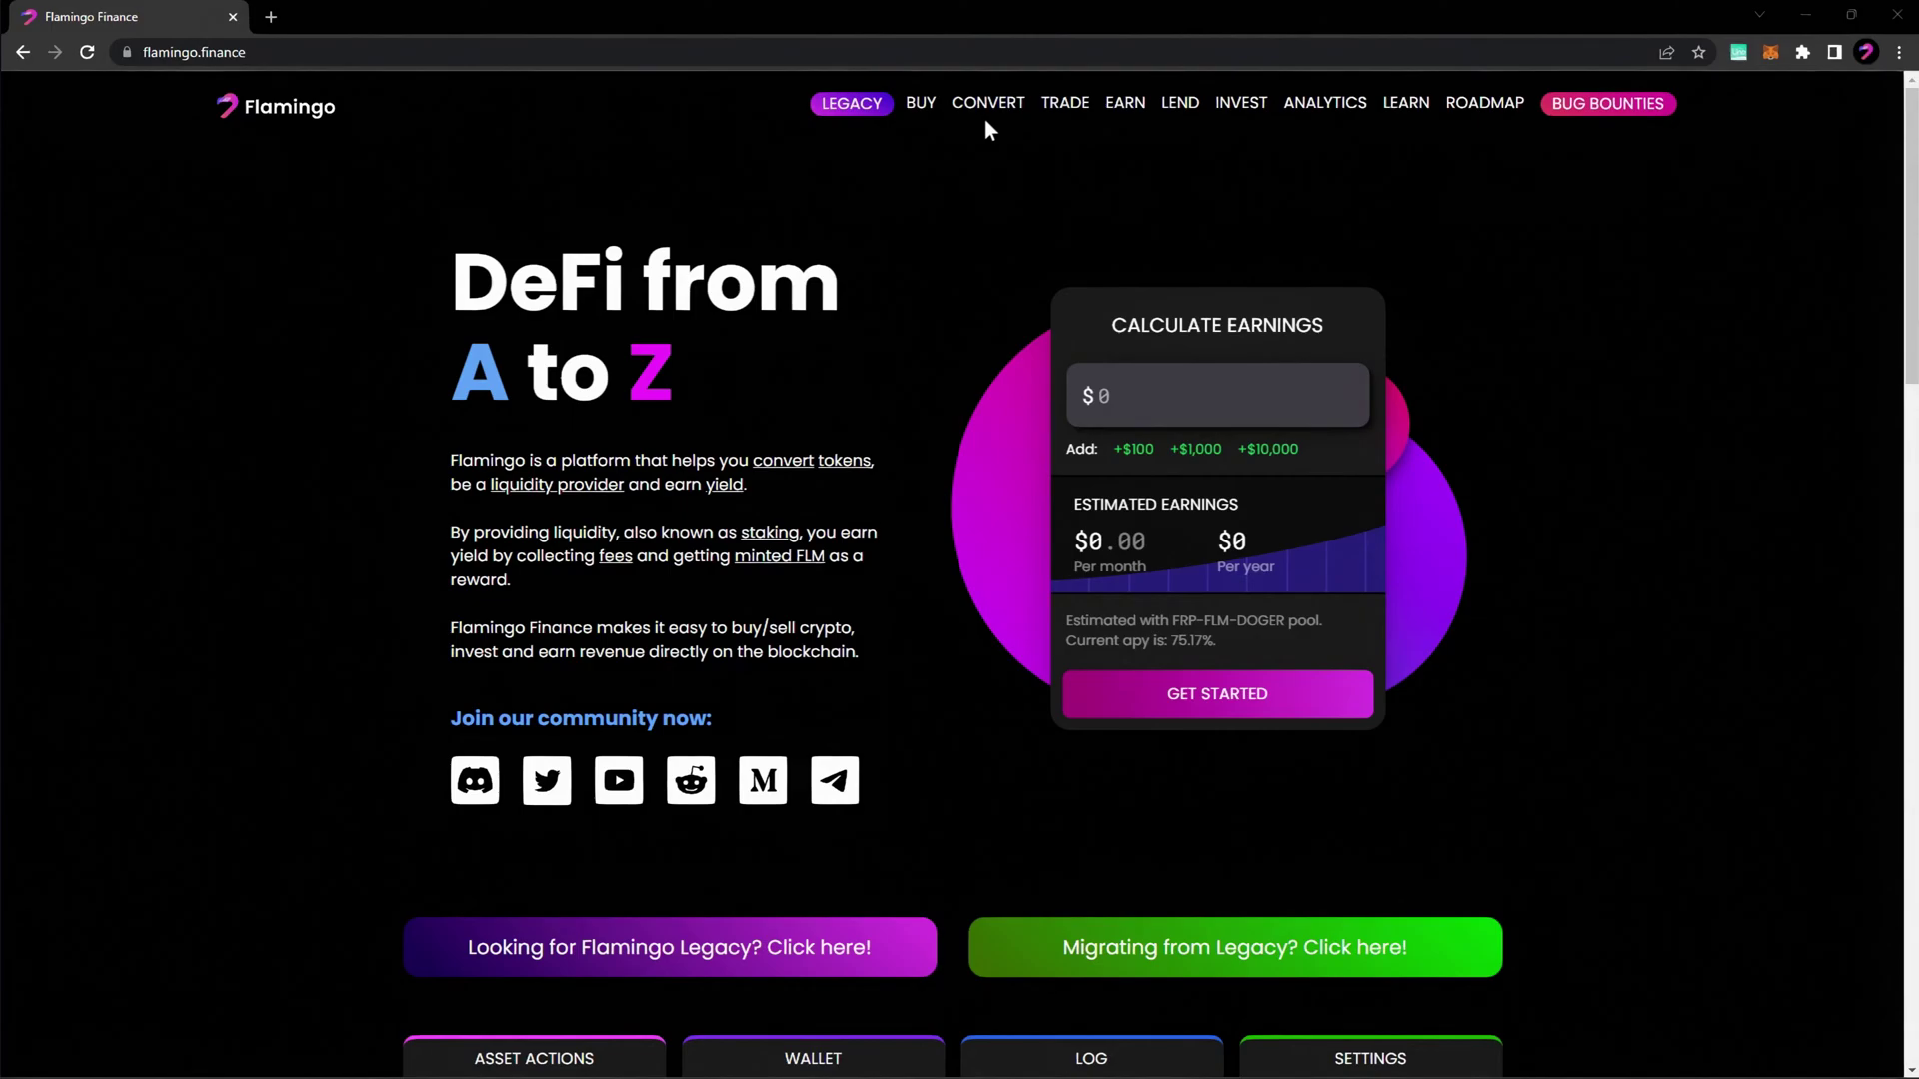
Go to the Convert page from the top navigation bar.
left_click(985, 120)
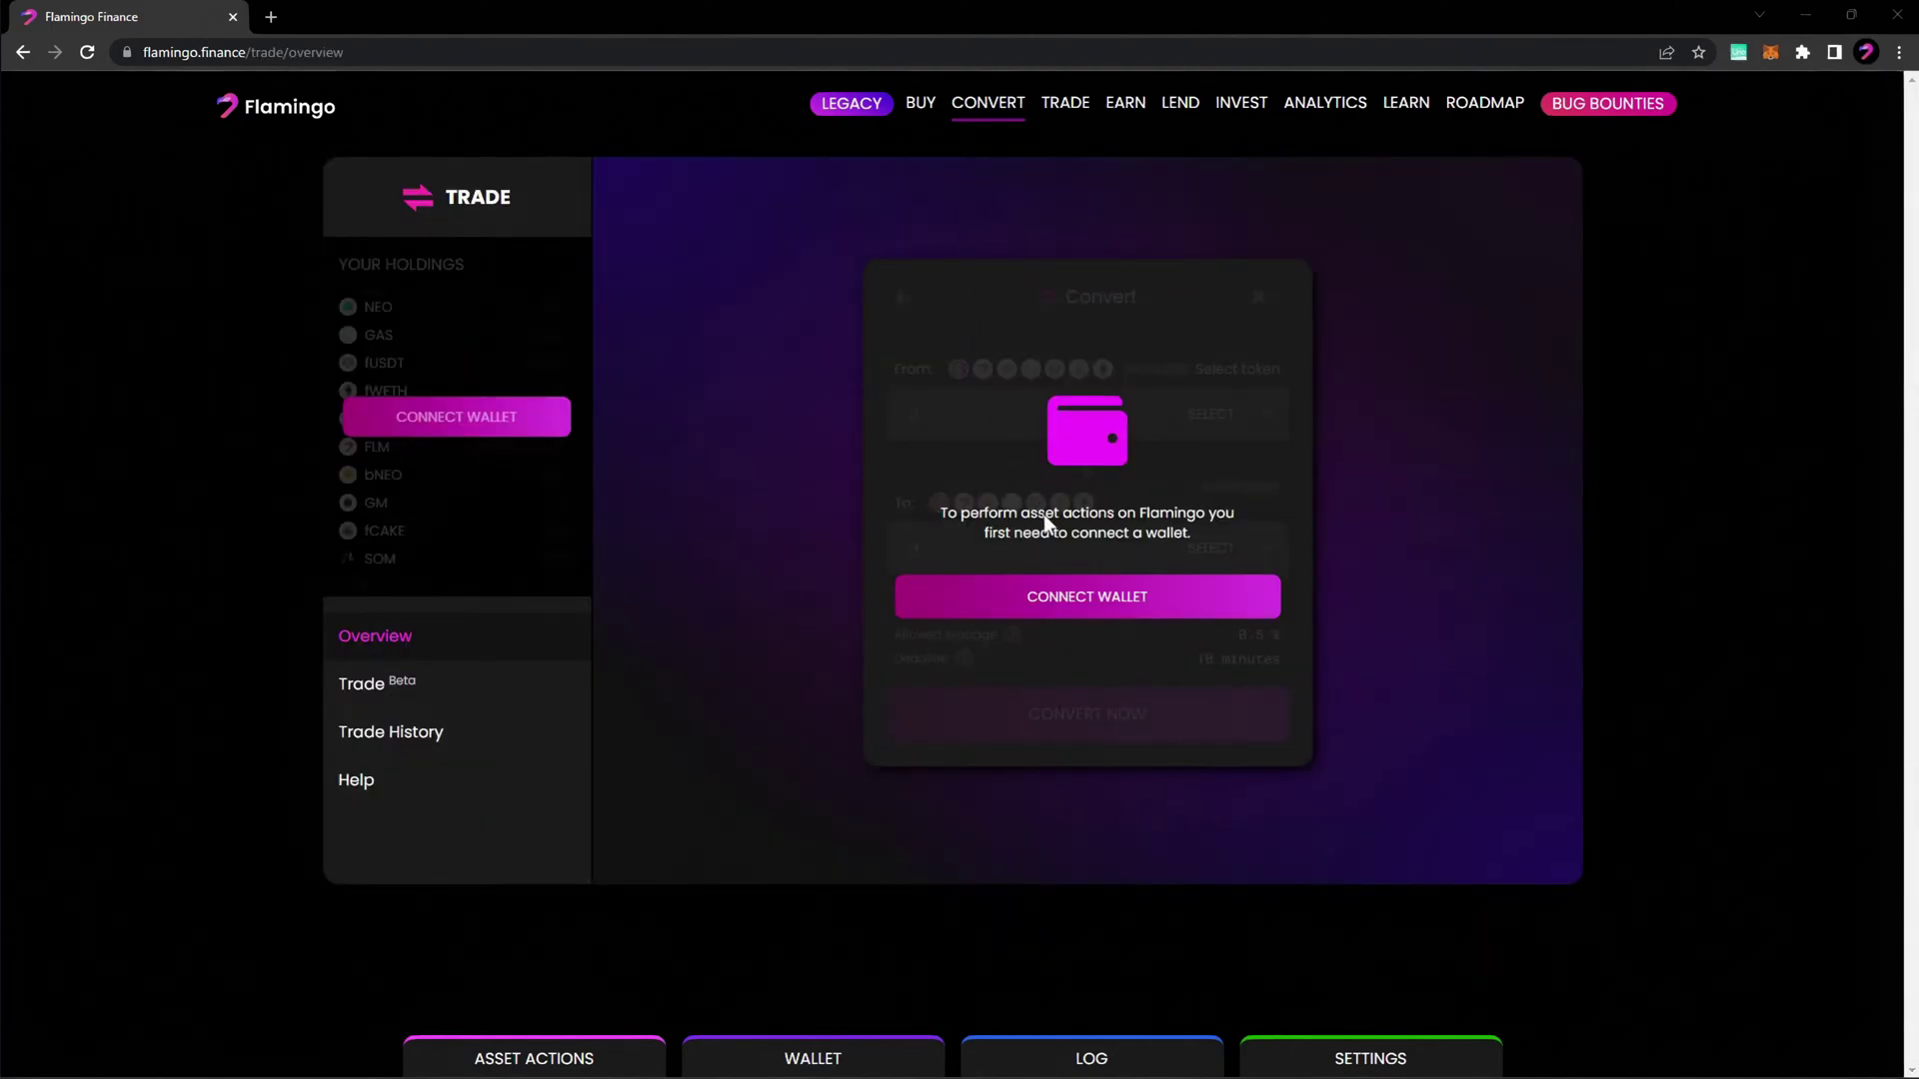
Connect the NeoLine wallet to Flamingo Finance and approve its access request.
left_click(1088, 609)
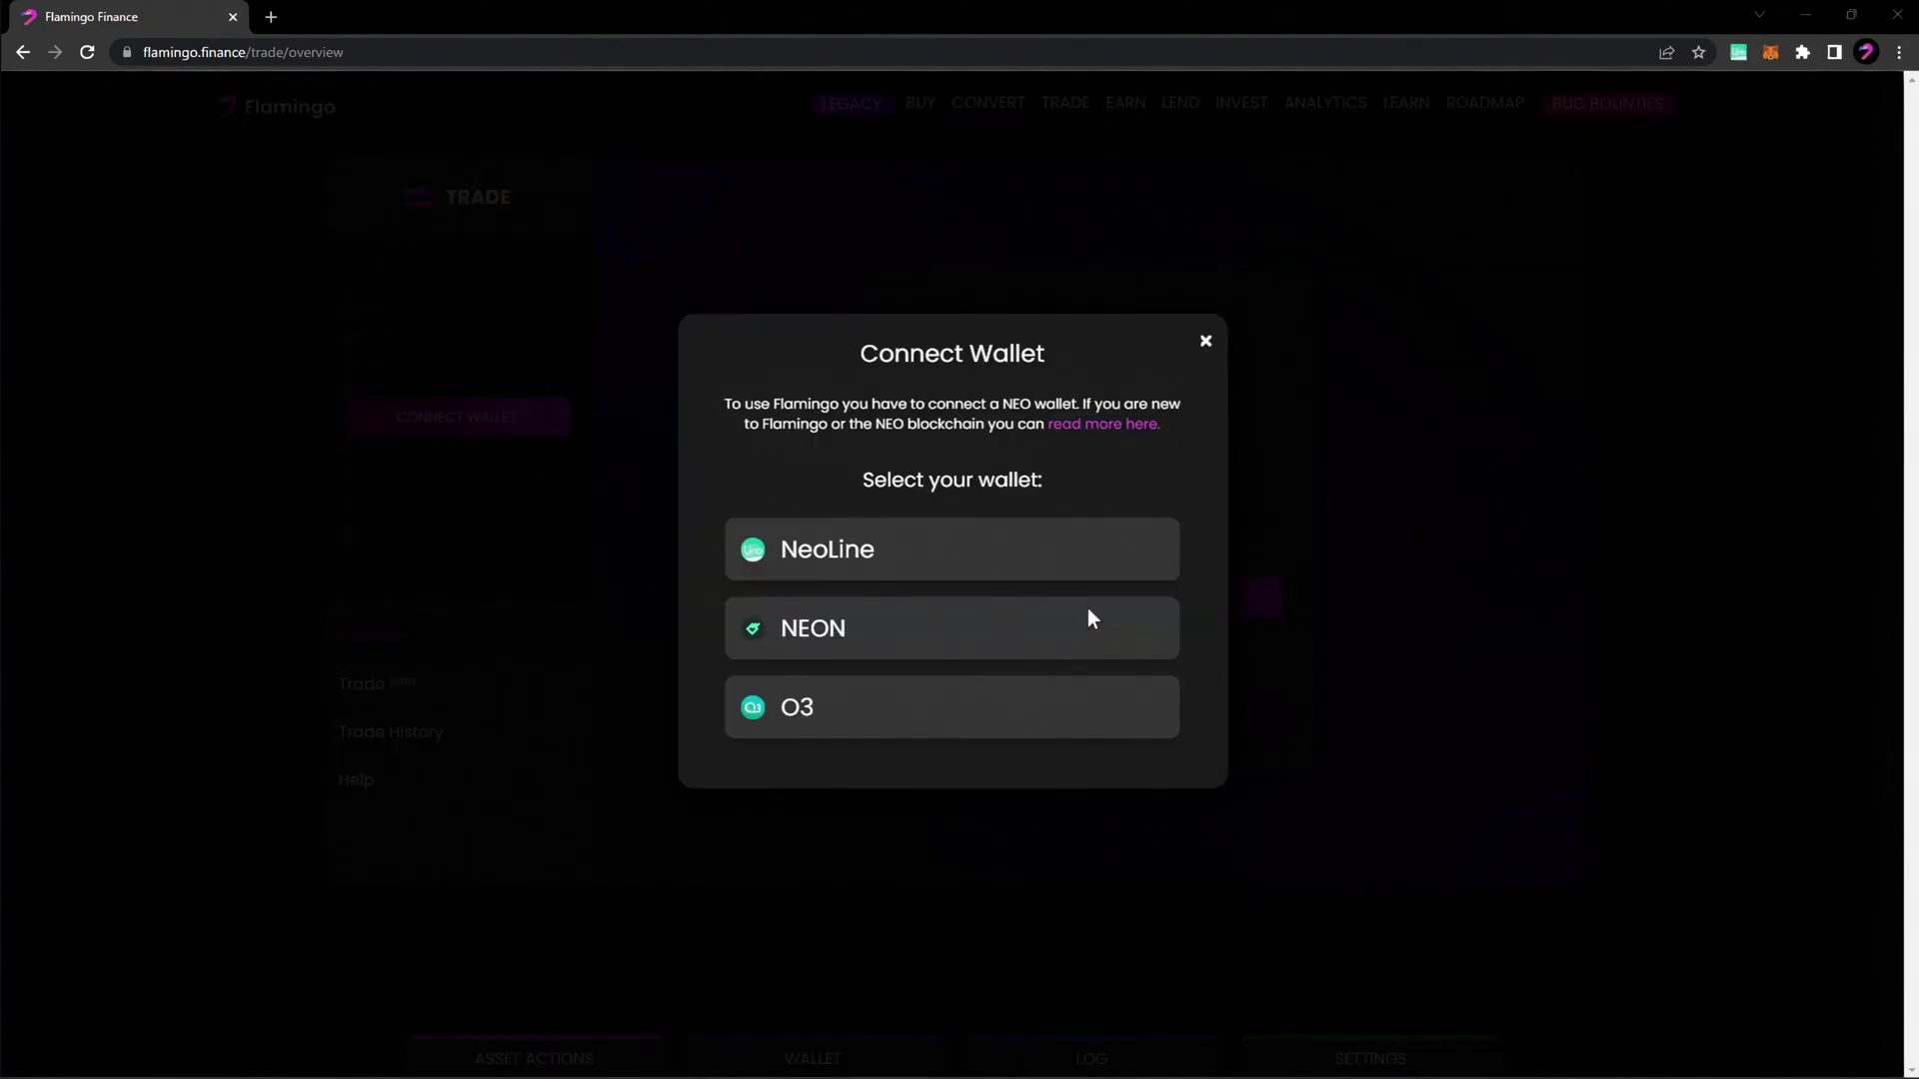
left_click(820, 559)
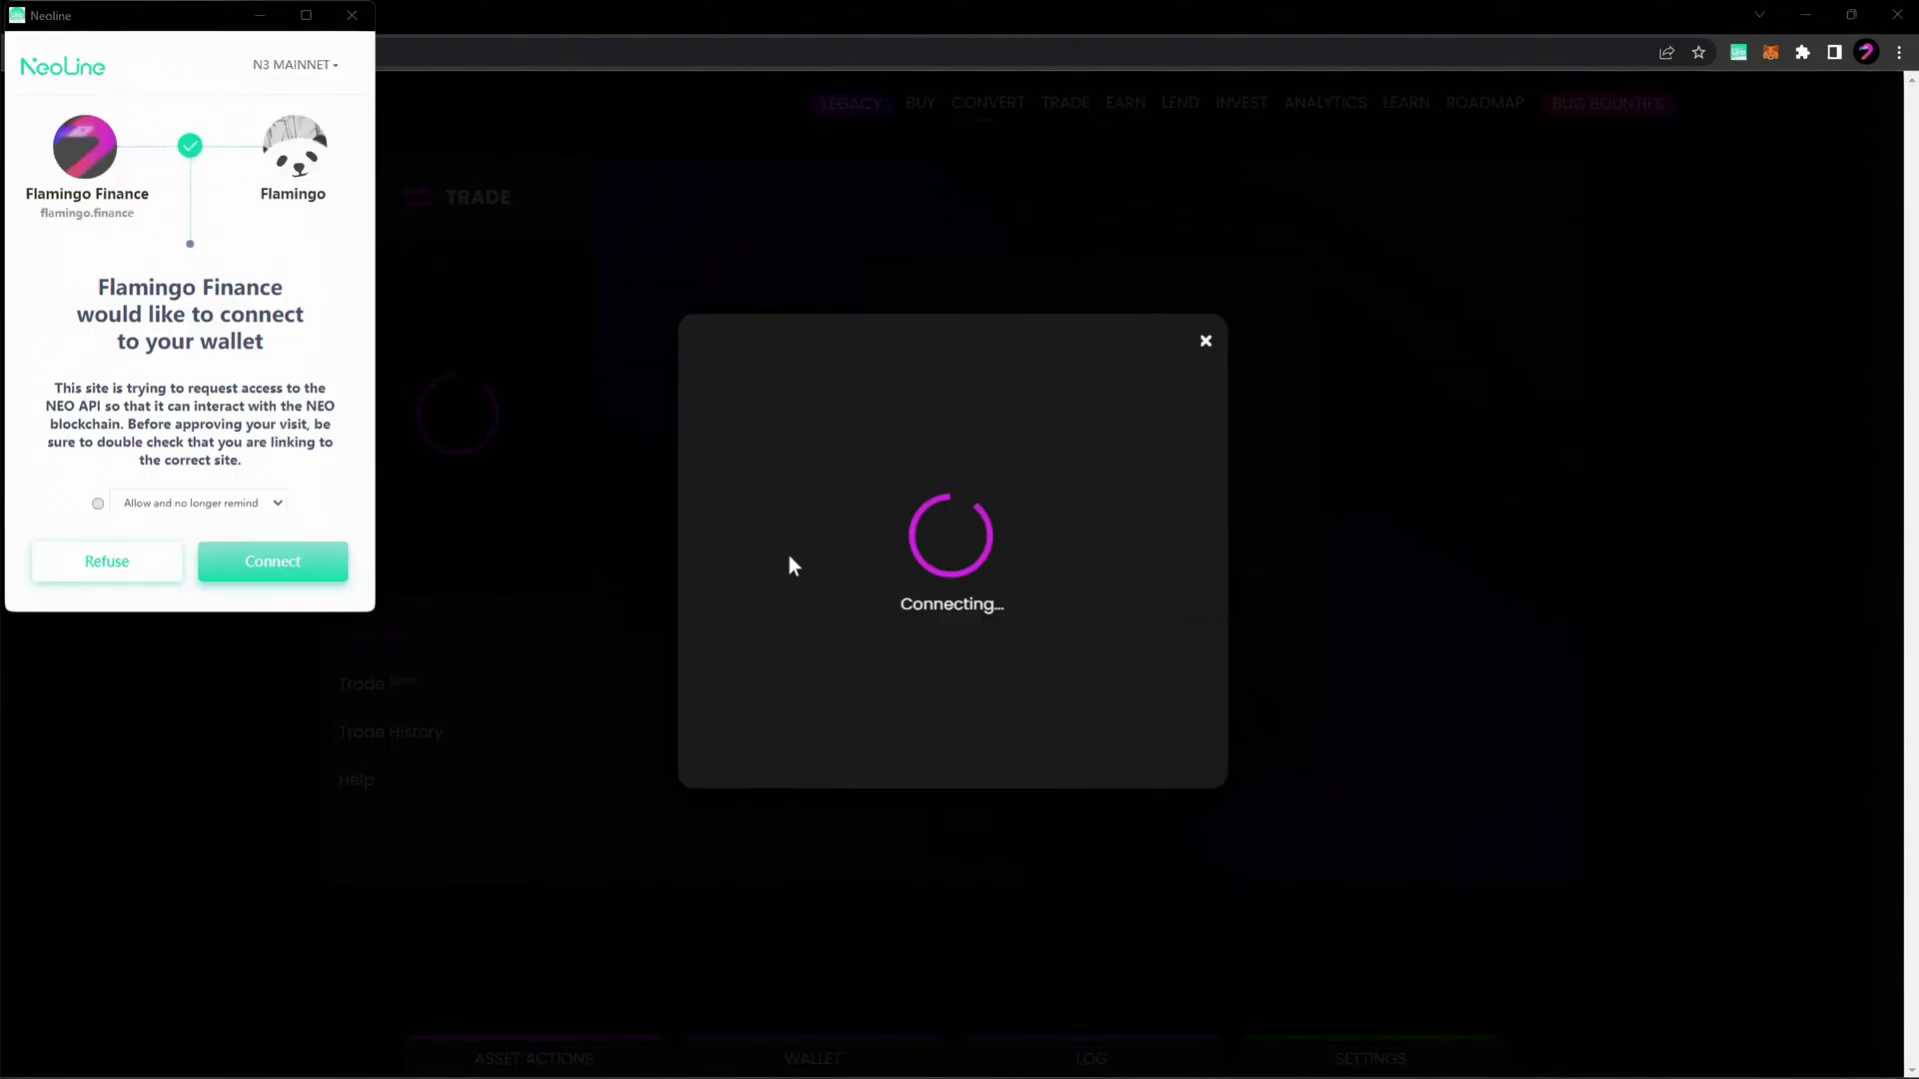
left_click(272, 565)
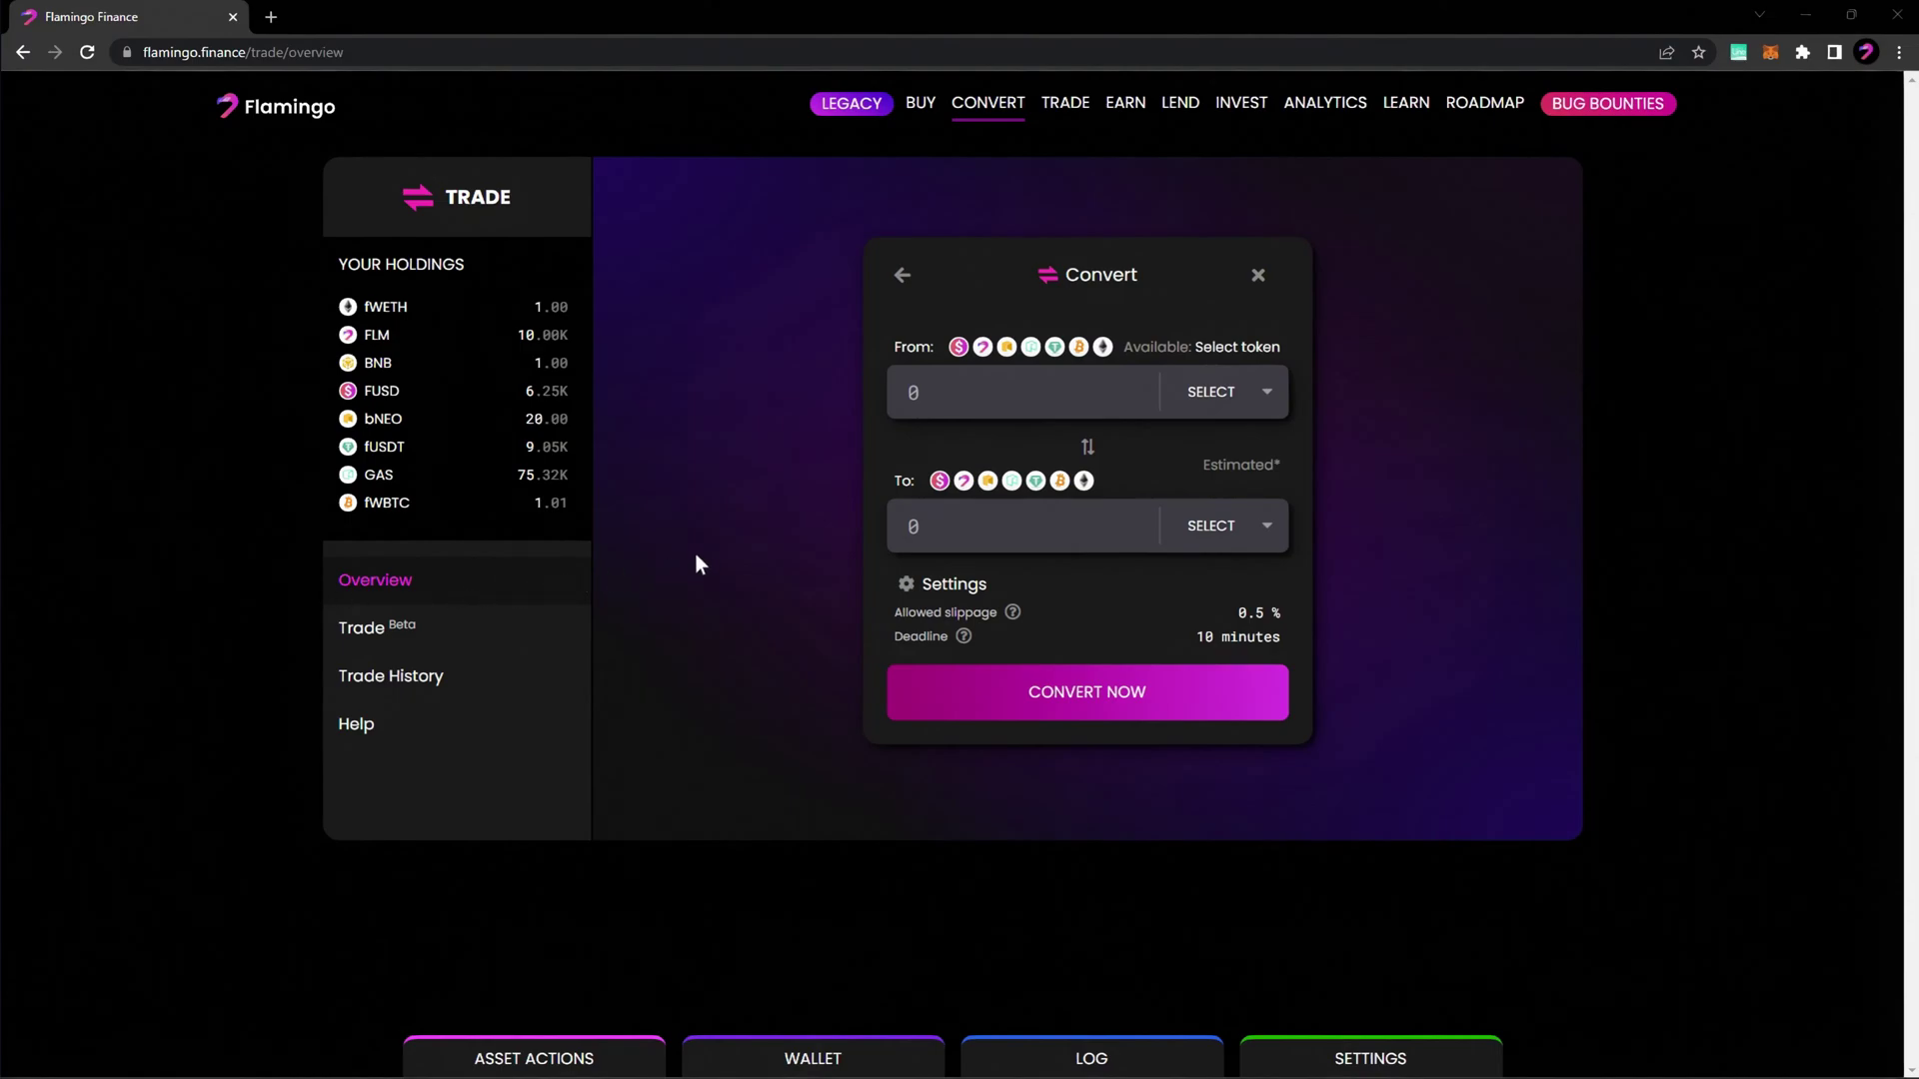
Set the conversion from FLM to GAS using the full available 10000 FLM.
left_click(1259, 407)
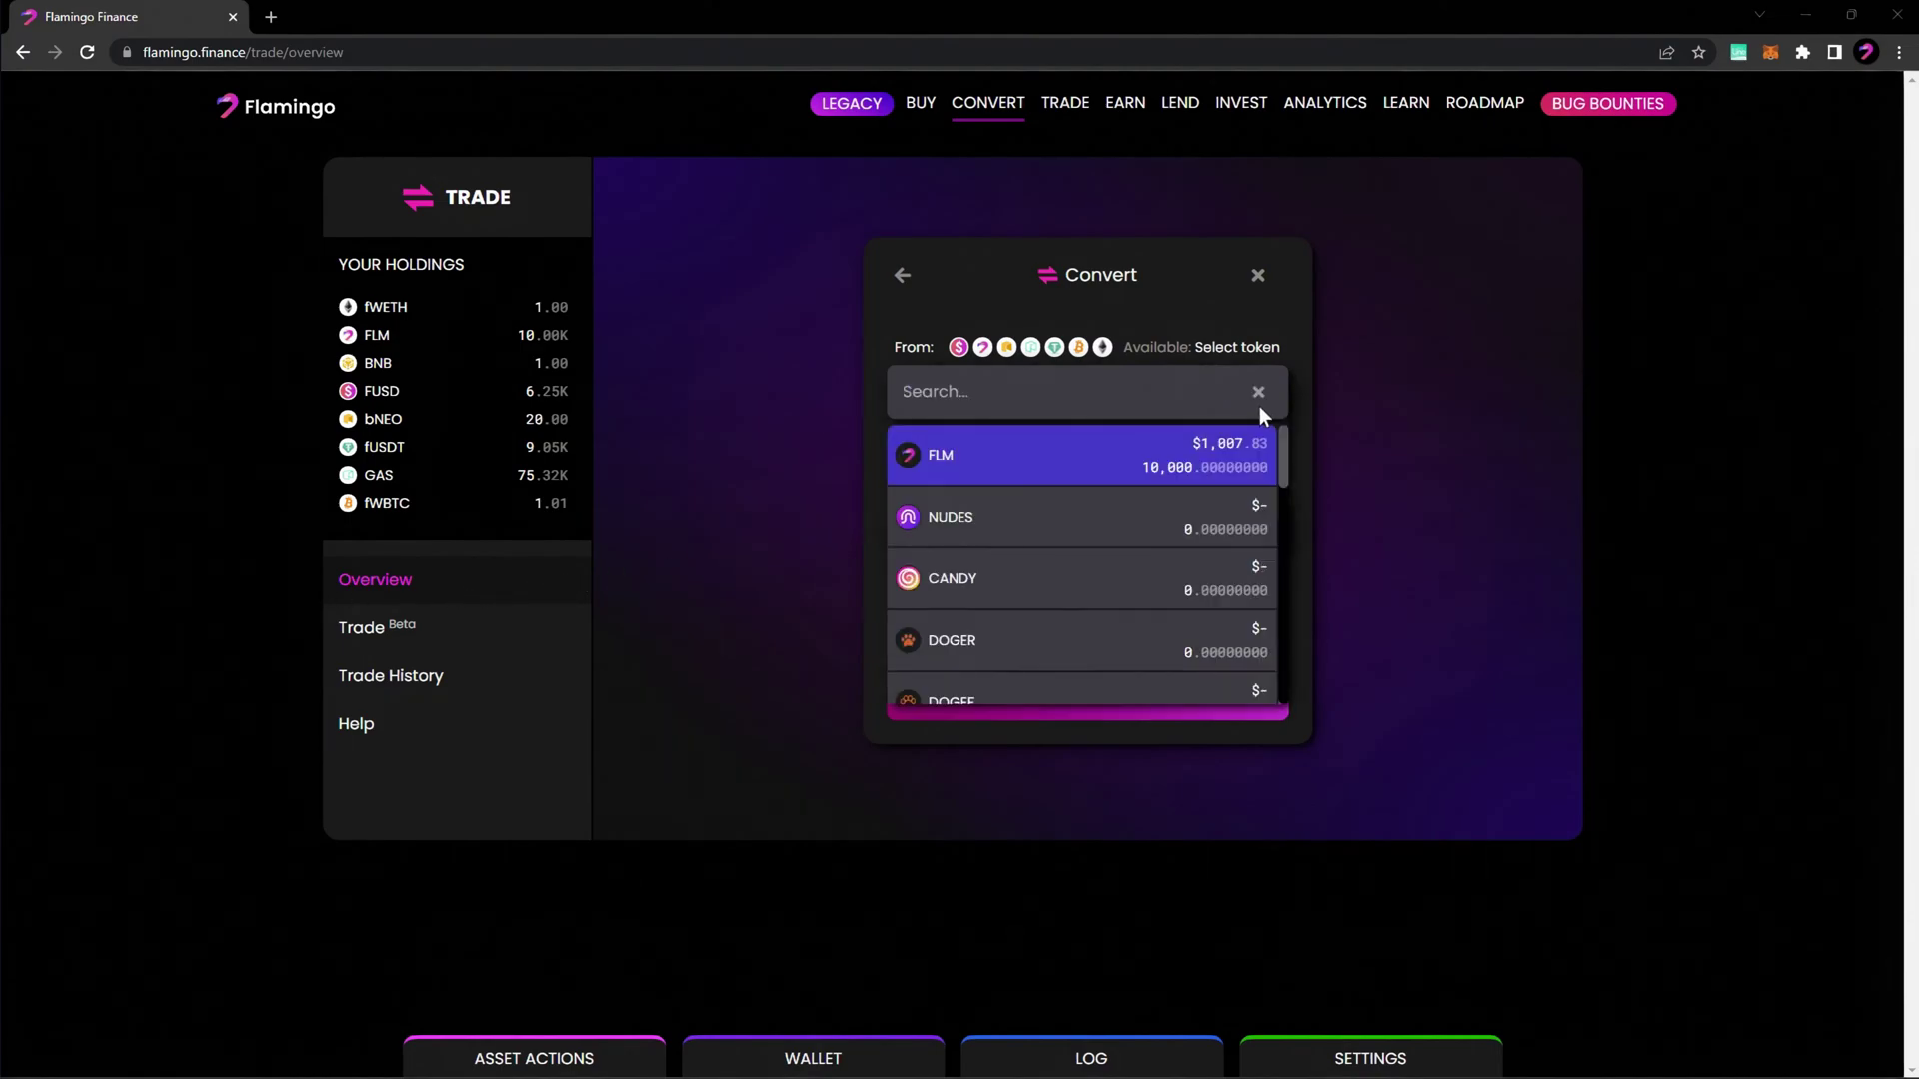
left_click(1255, 450)
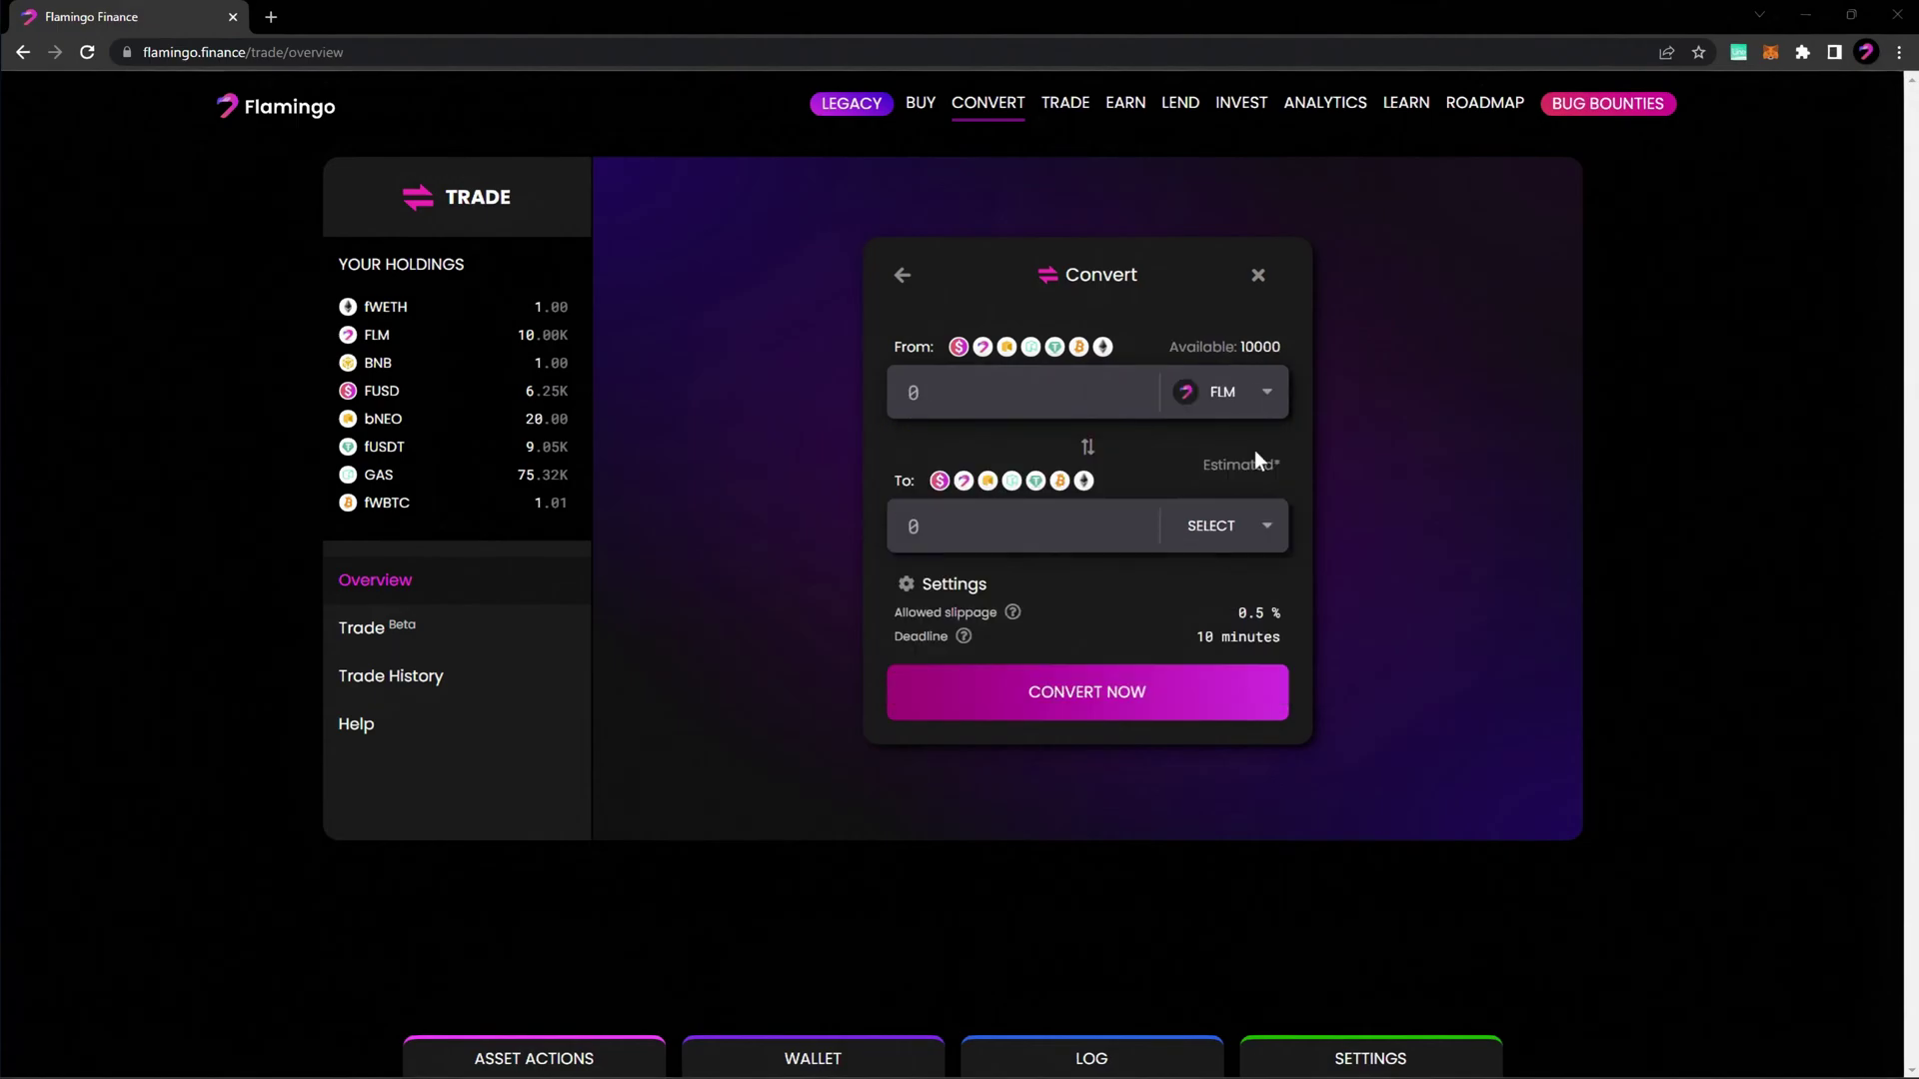
left_click(1255, 538)
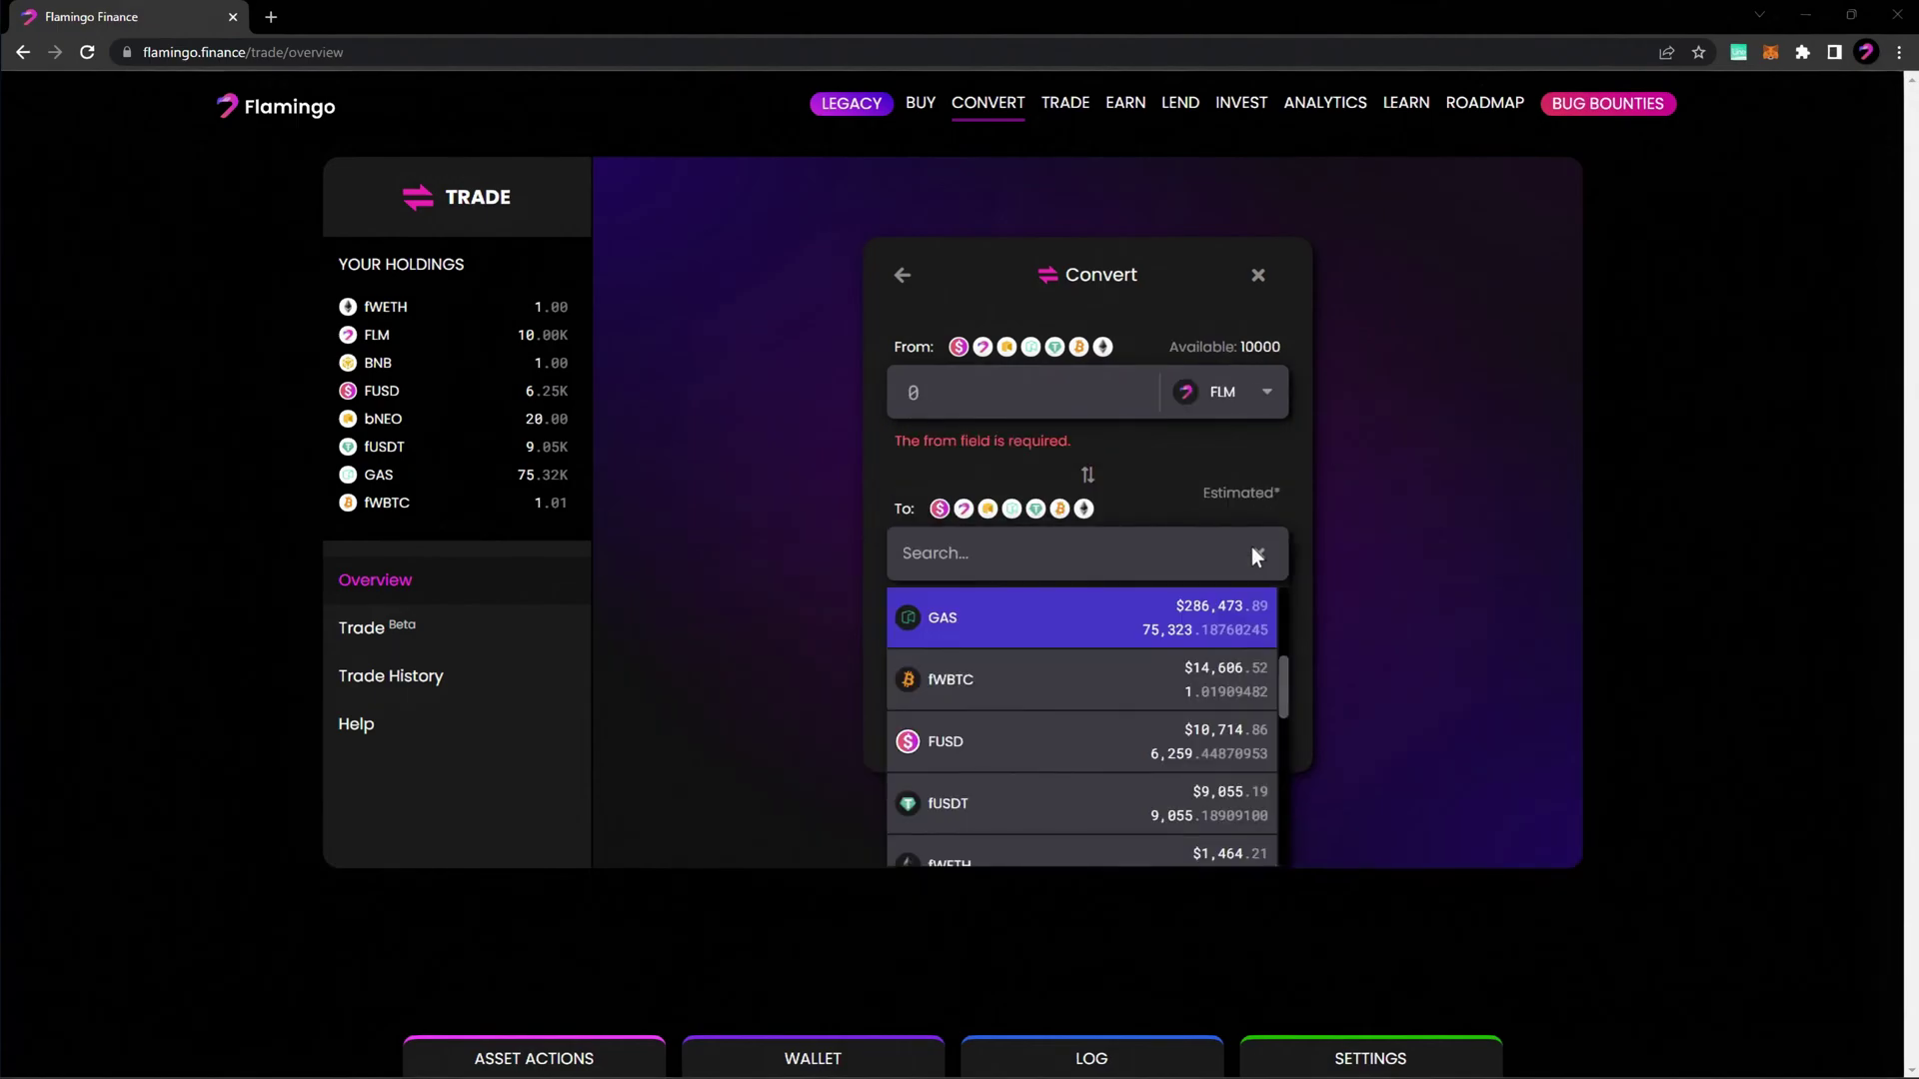
left_click(1252, 616)
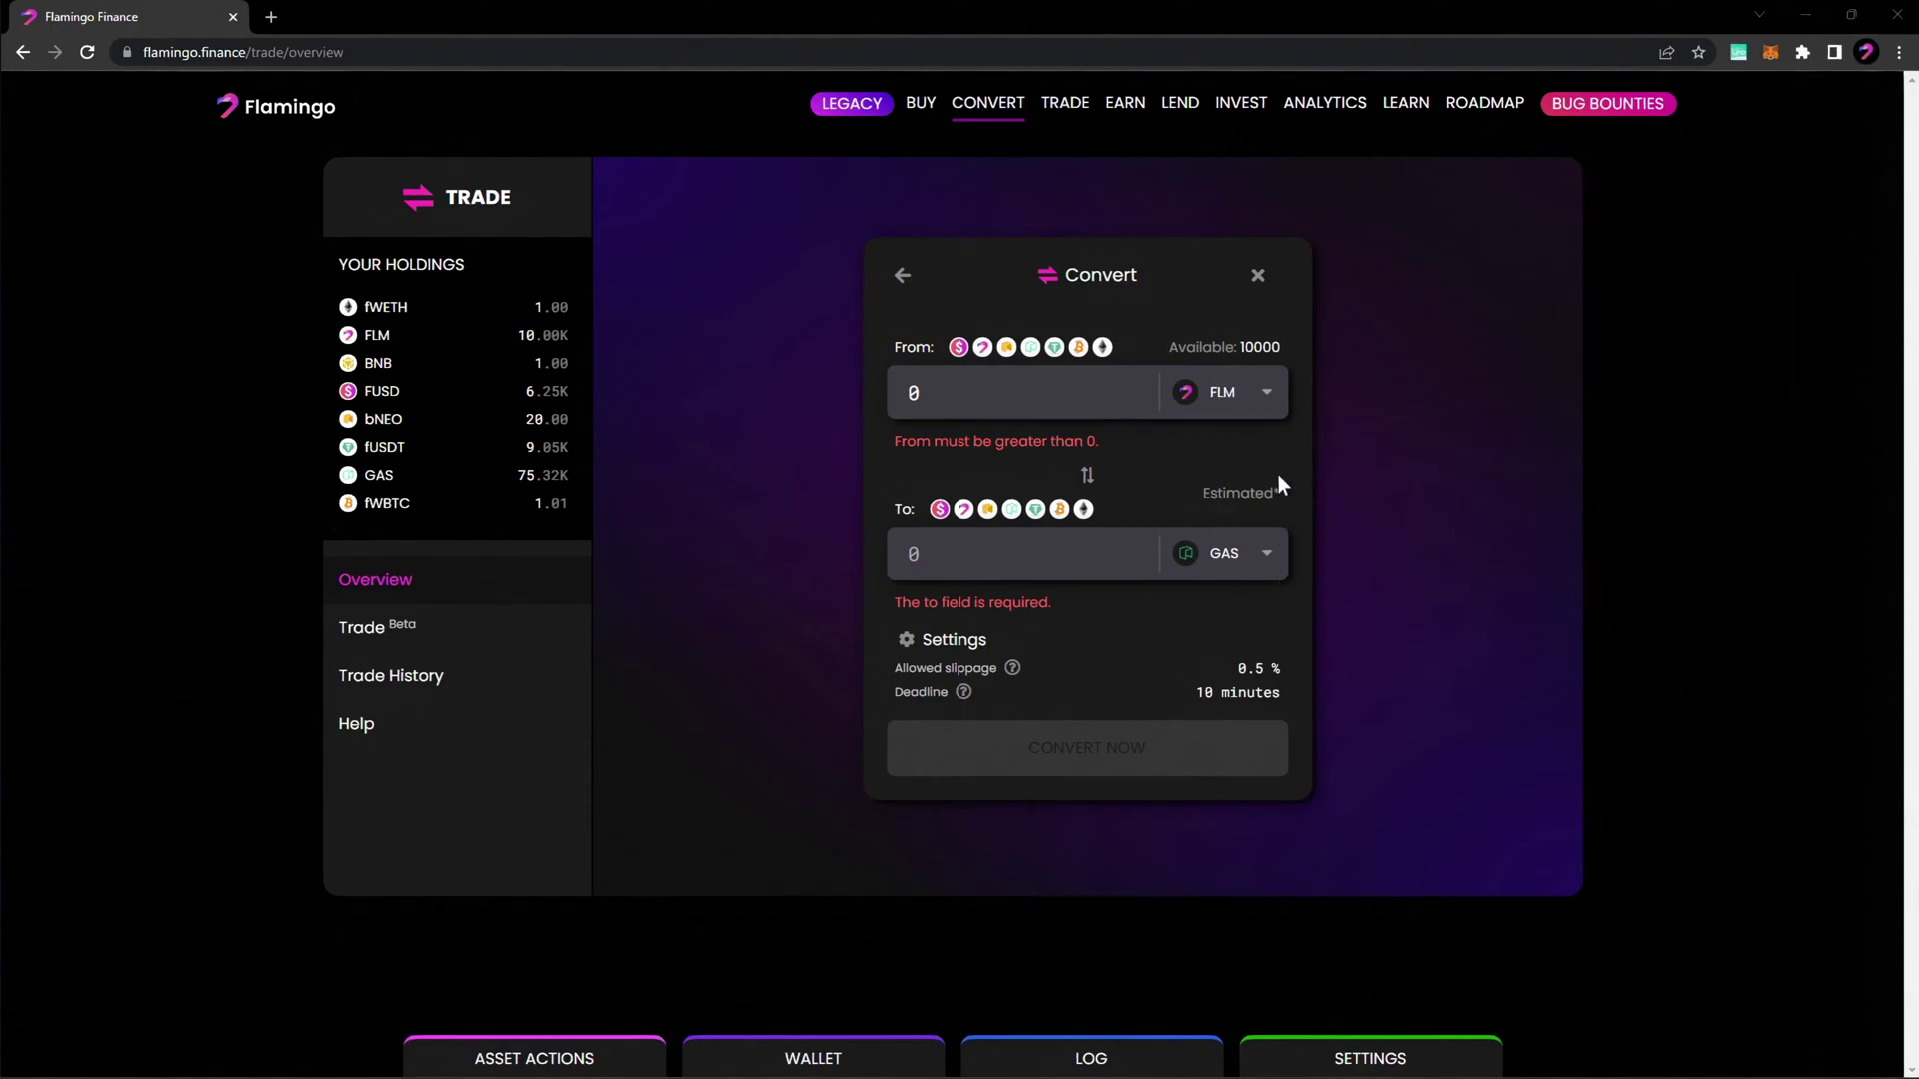
left_click(1257, 352)
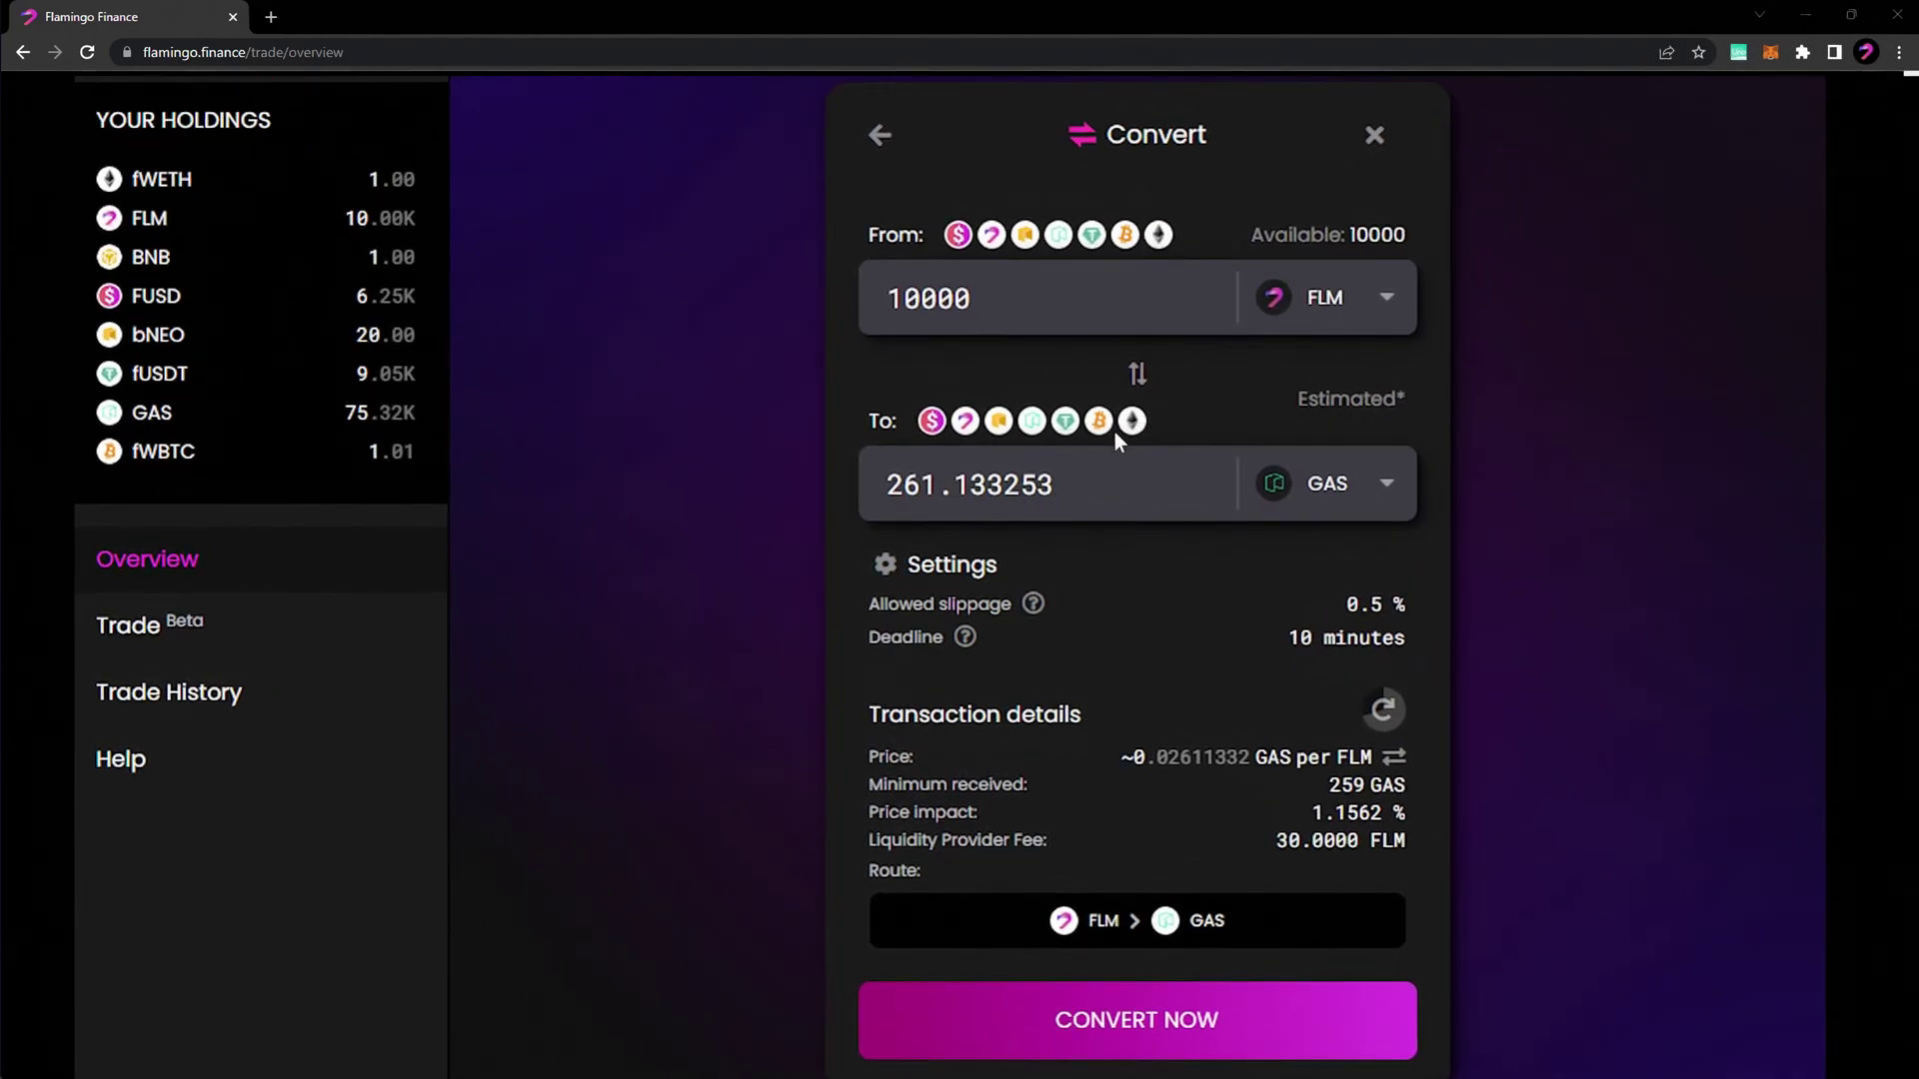
left_click(886, 564)
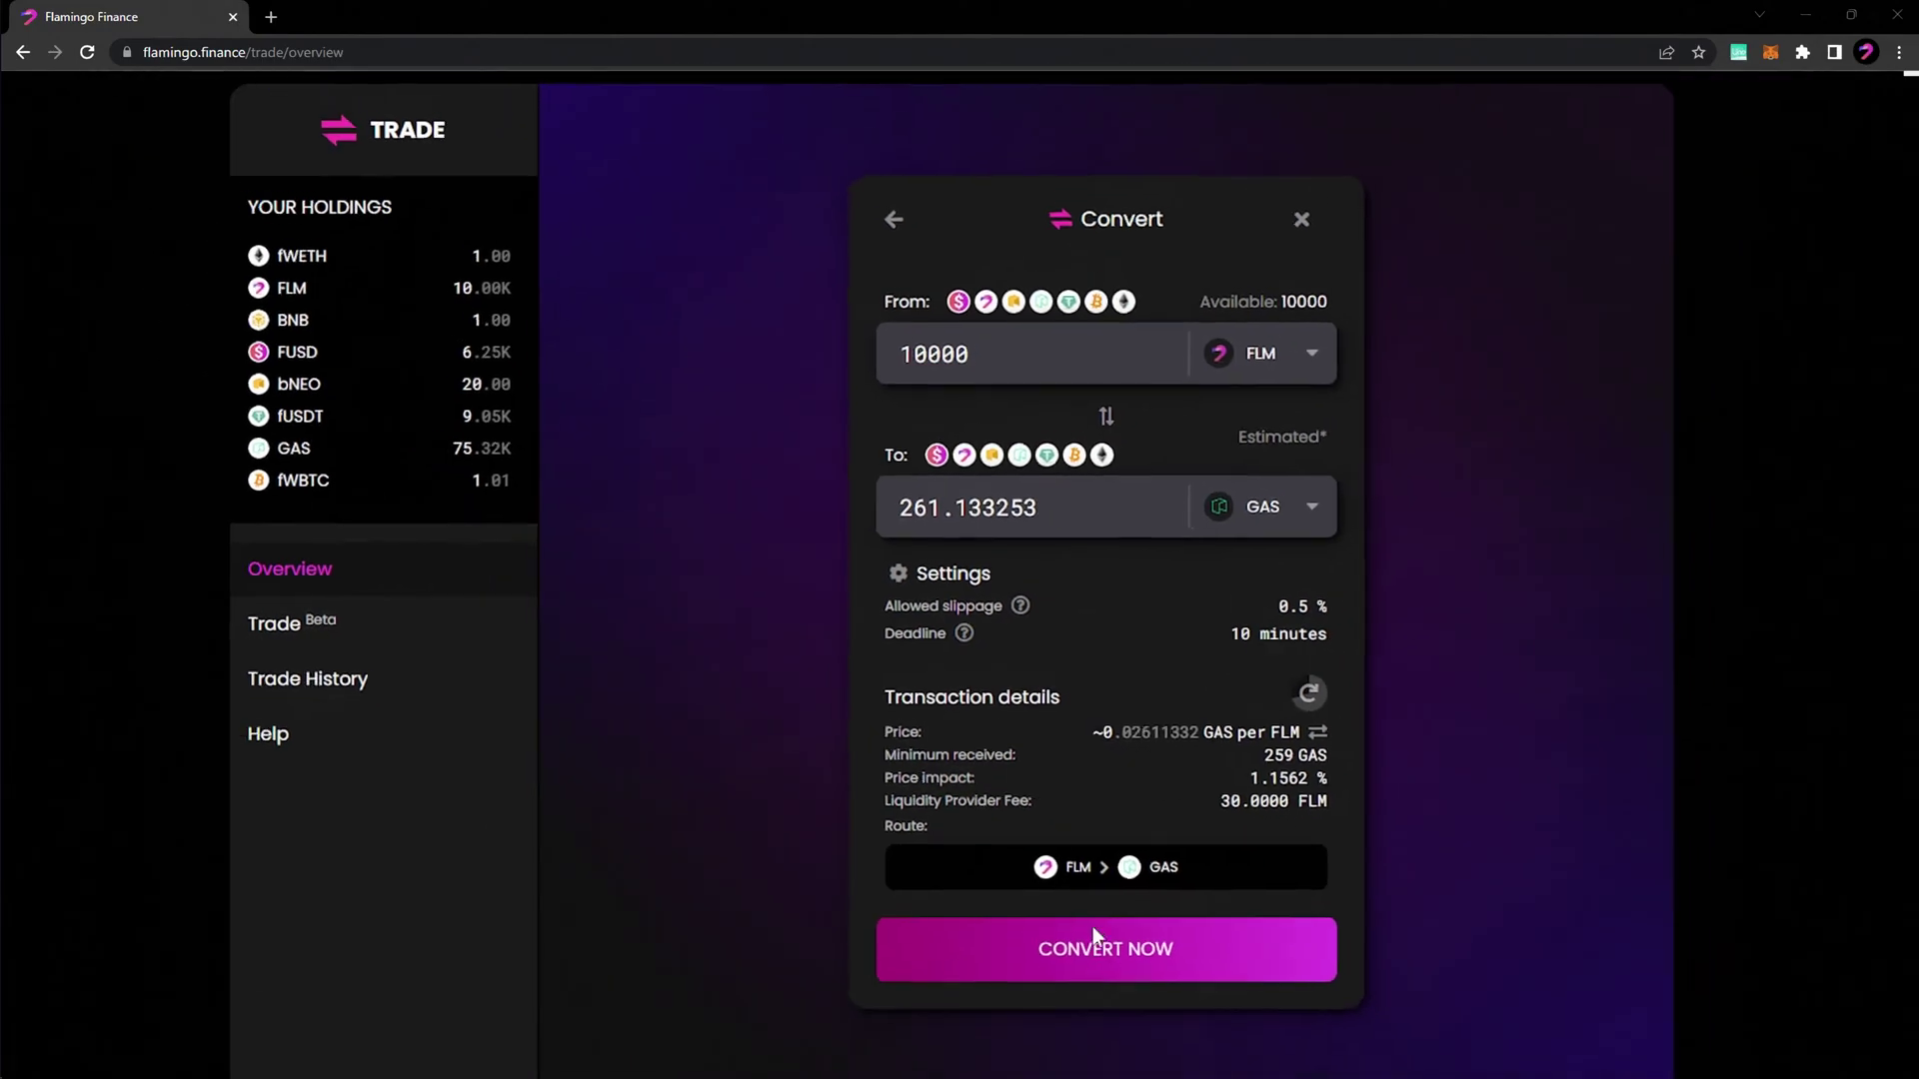
Submit the 10000 FLM to GAS conversion and approve the NeoLine signing request.
left_click(1094, 926)
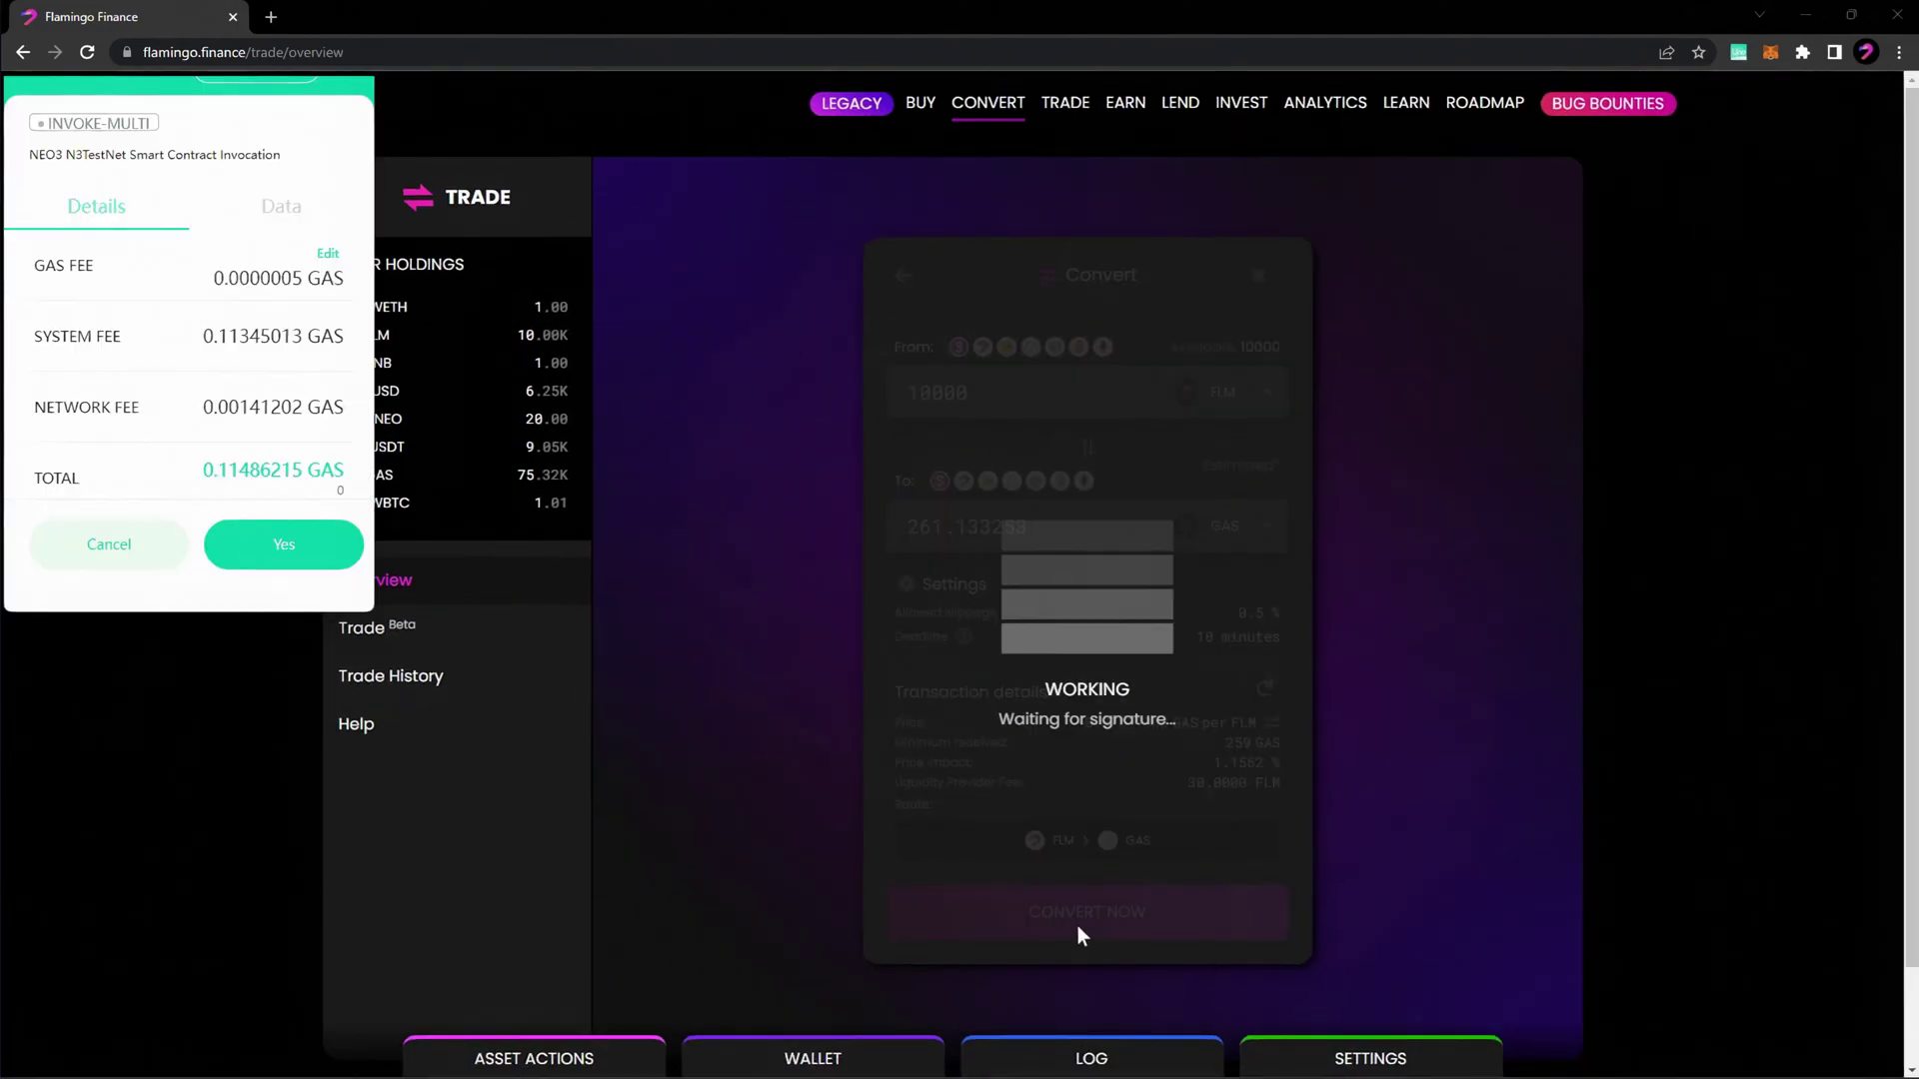
left_click(278, 552)
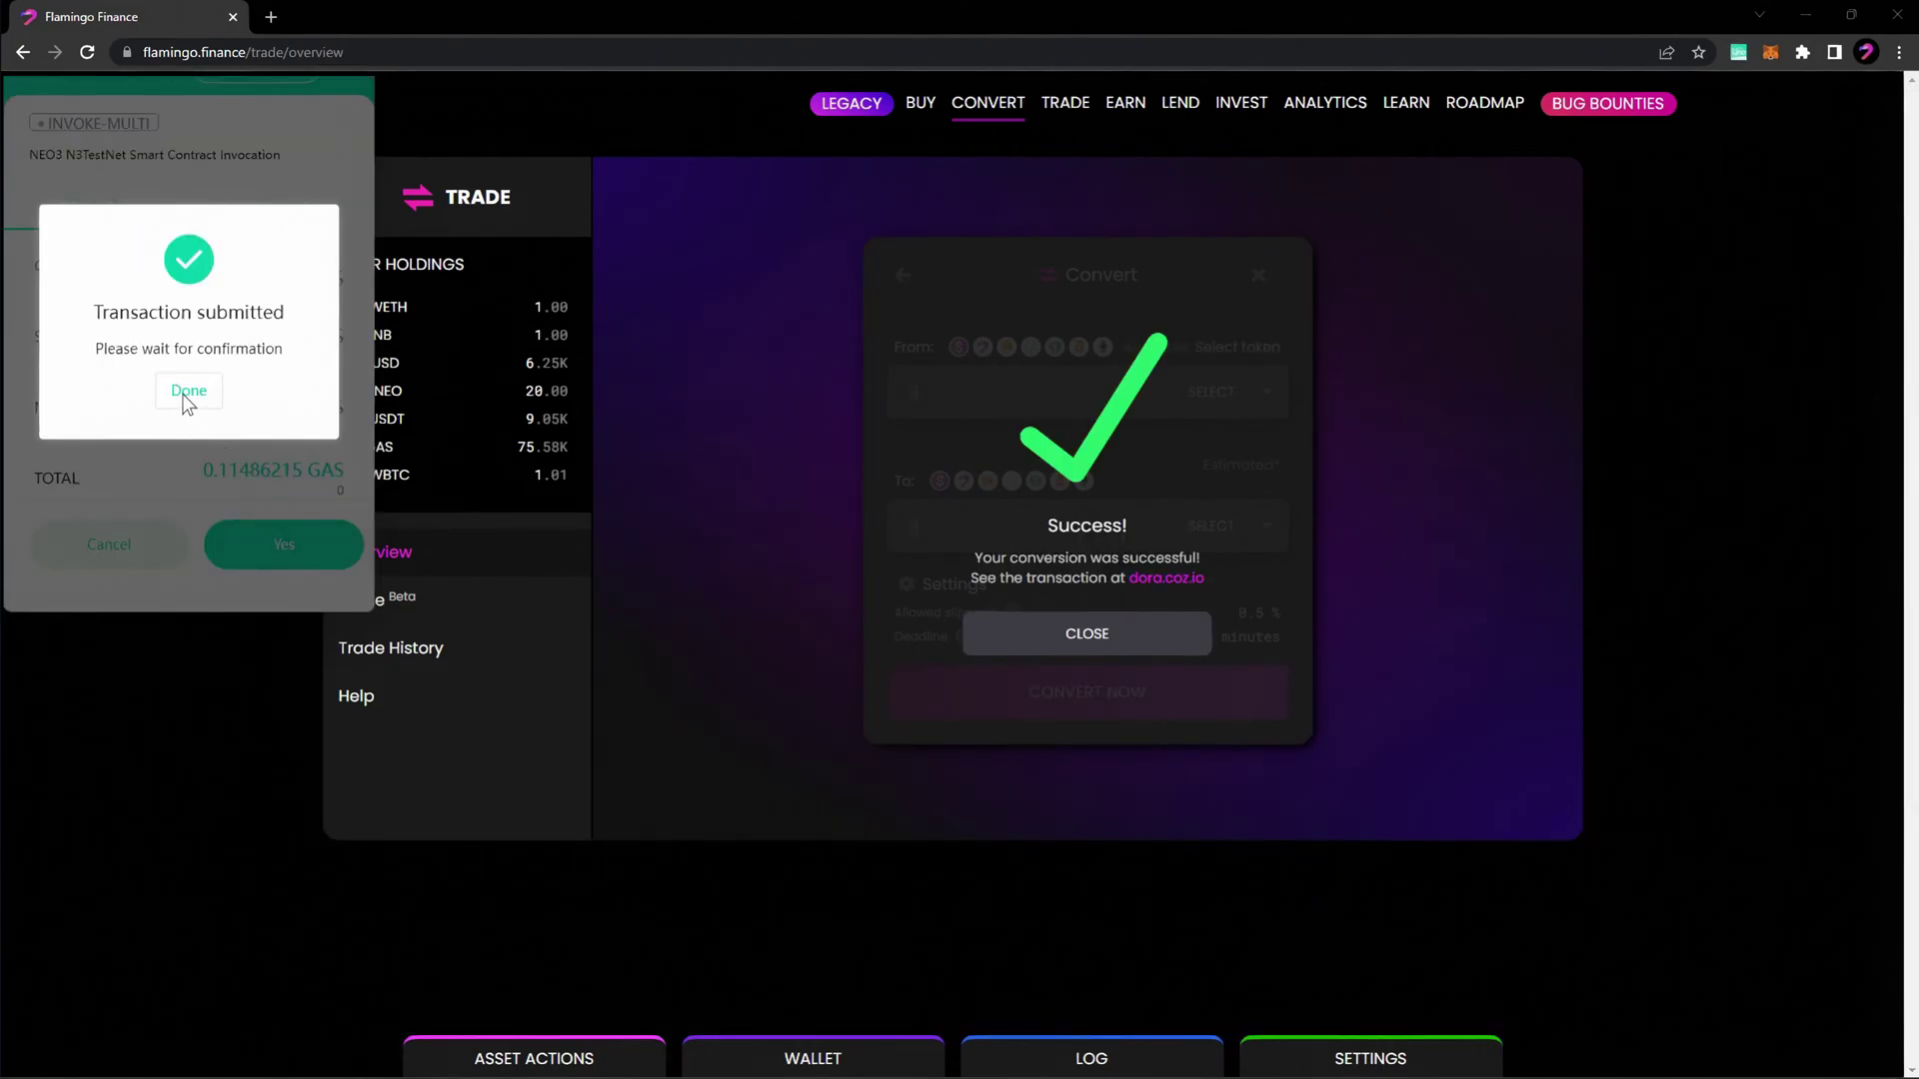